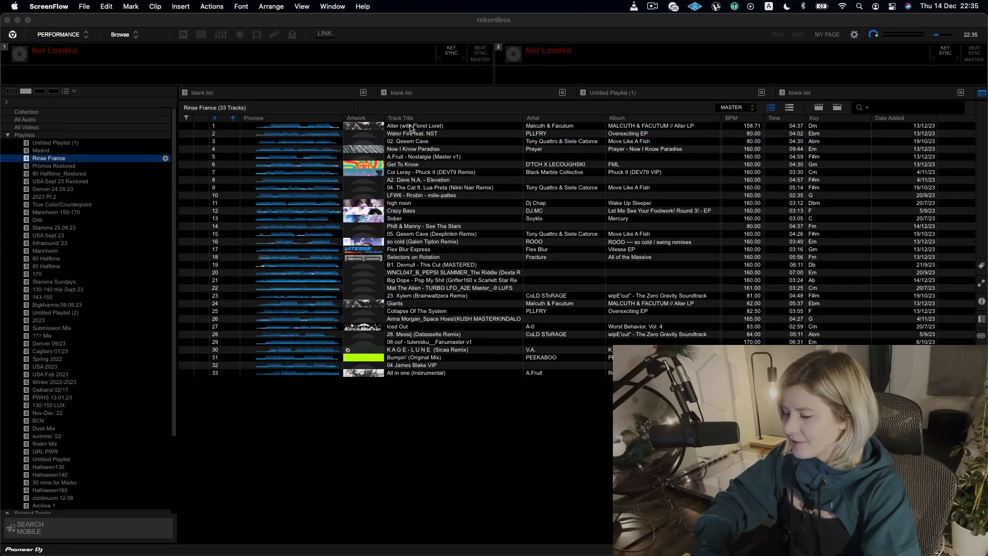
- Add all tracks of the Rinse France playlist in rekordbox to track 3 of the Ableton Live arrangement
left_click(411, 128)
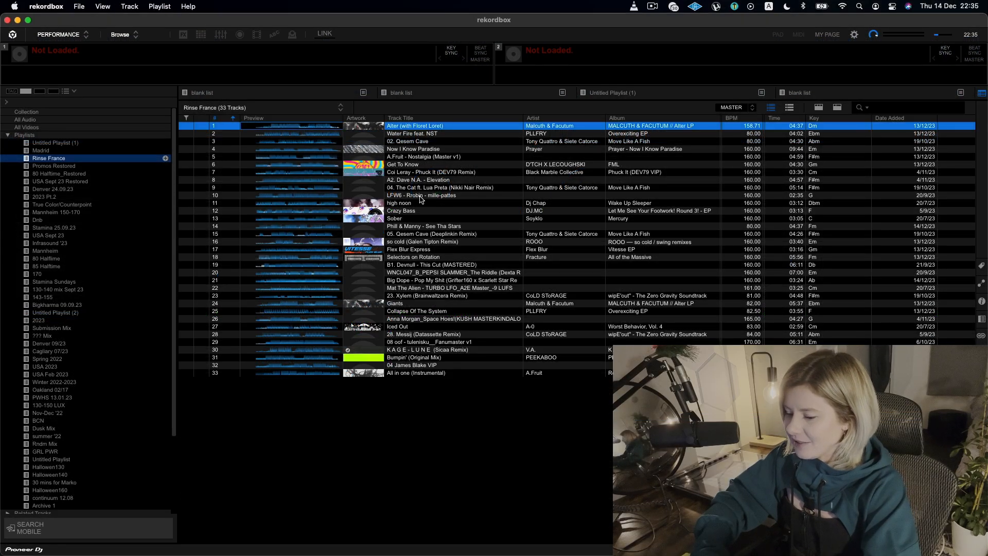
left_click(403, 374, "shift")
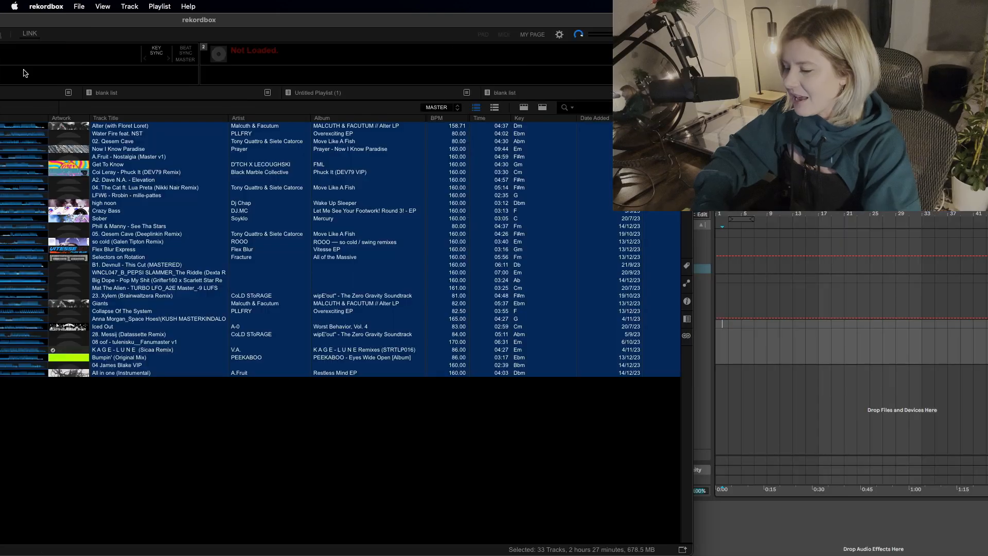
left_click_drag(207, 186, 819, 331)
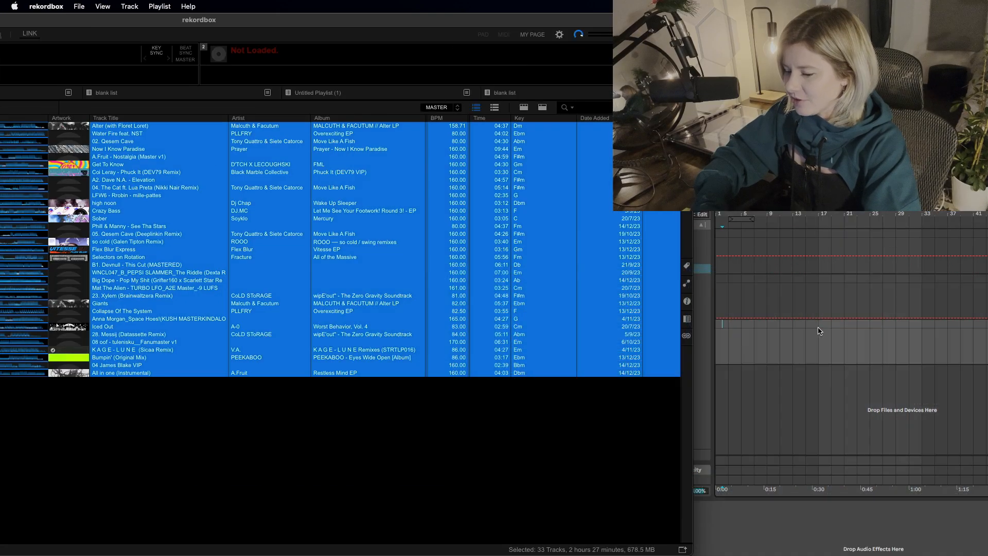
left_click_drag(819, 328, 818, 327)
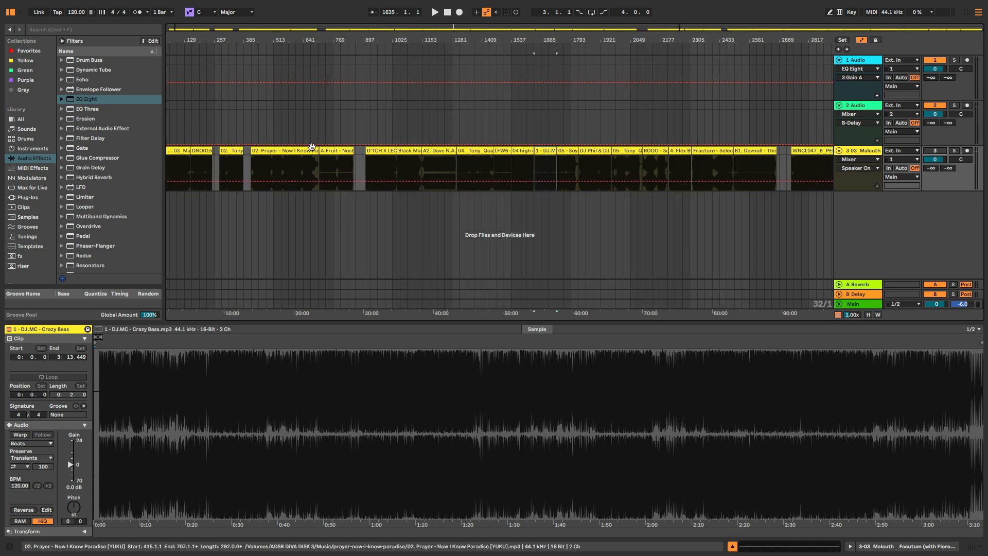
- Turn on warping for the Alter clip on track 1
left_click(562, 156)
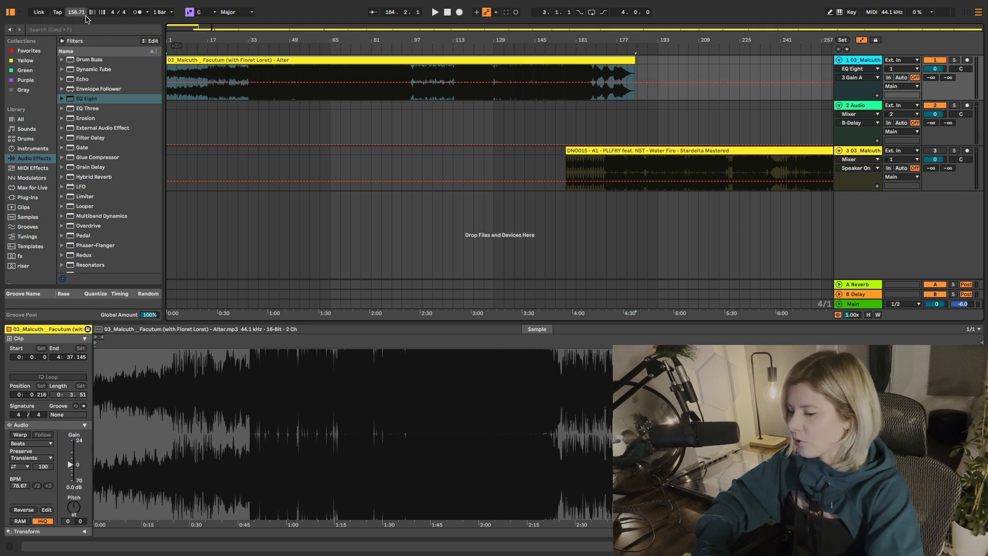
scroll(97, 155, "down", 1)
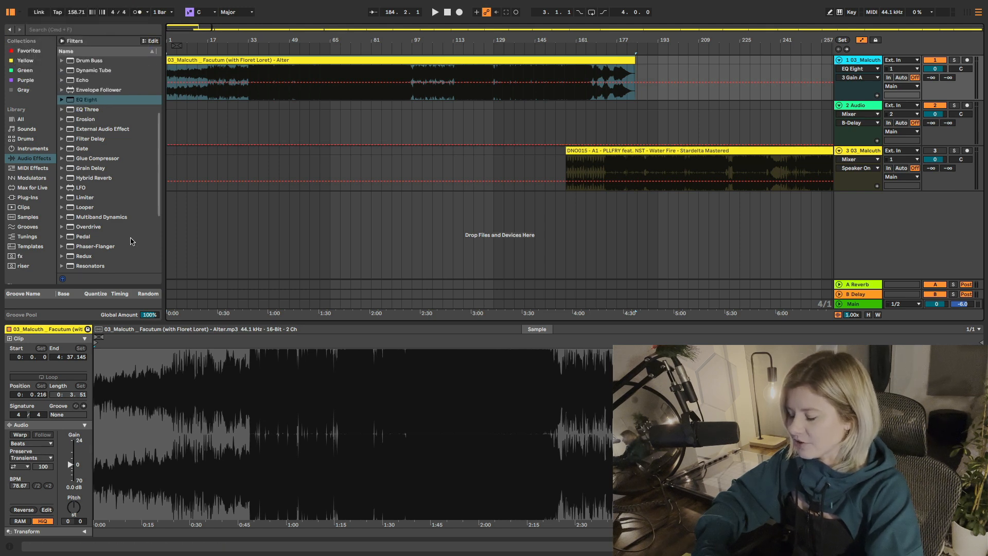
left_click(20, 435)
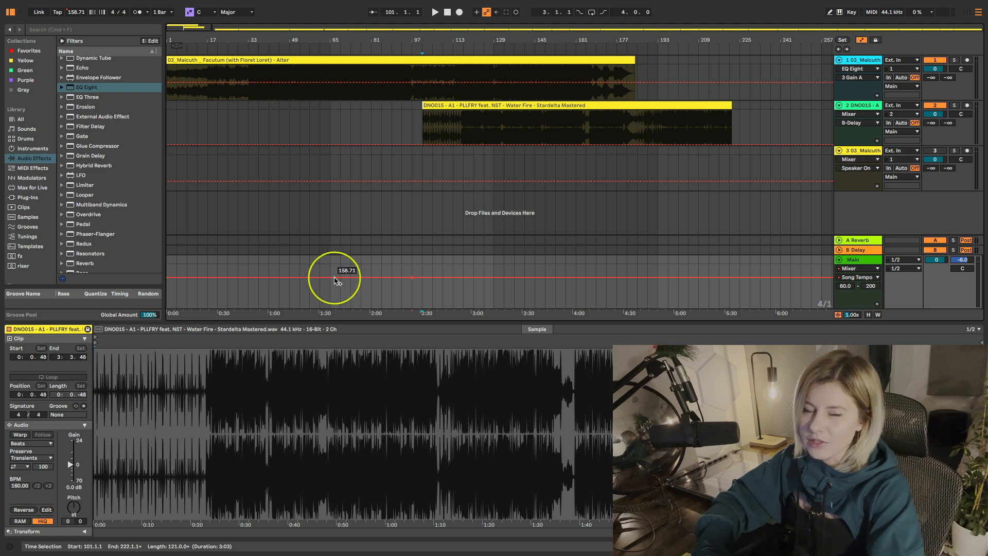
- Raise the song tempo automation to 160 BPM at bar 97, where the Water Fire clip begins
left_click_drag(411, 278, 412, 276)
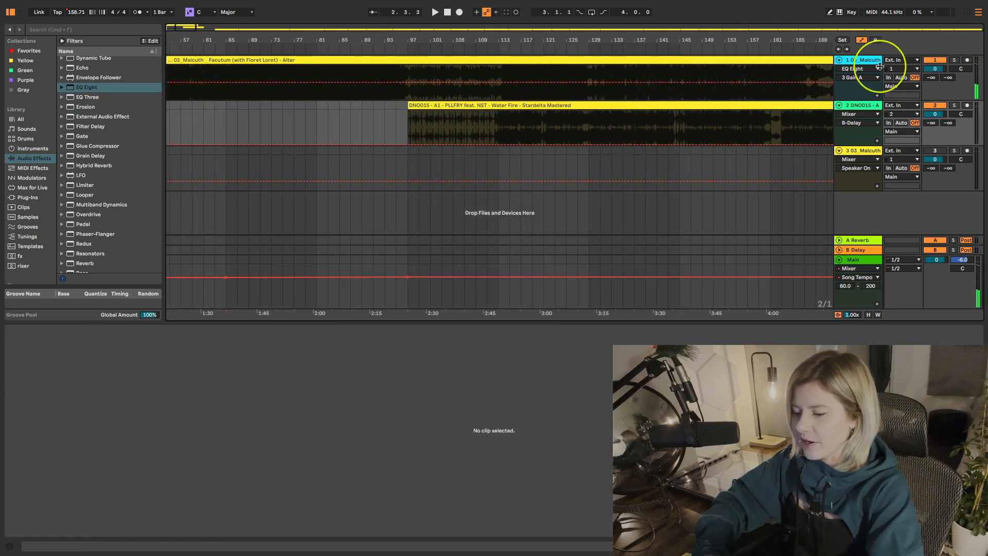
- Lower the volume of tracks 1 and 2 together to -7 dB
left_click(876, 74)
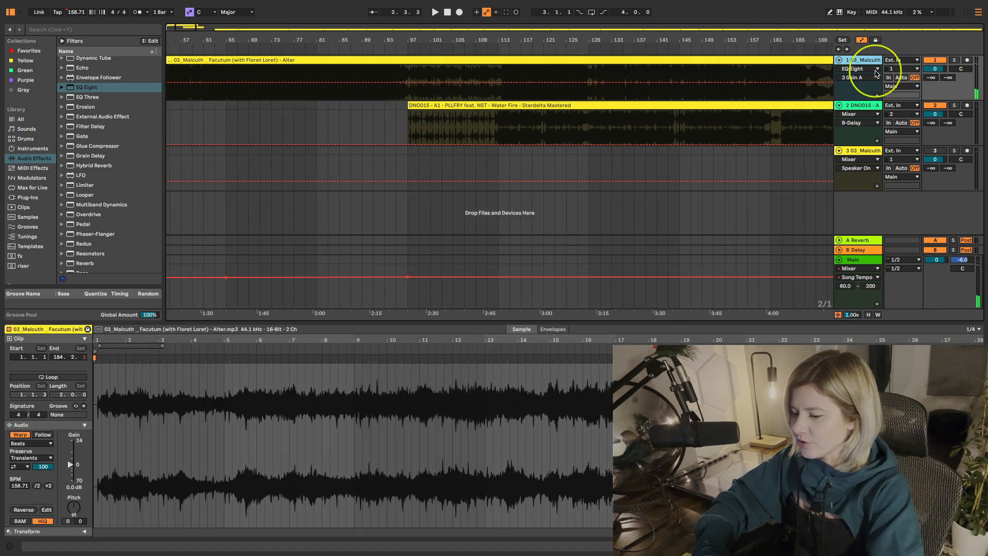
left_click(867, 106, "shift")
left_click_drag(930, 72, 932, 69)
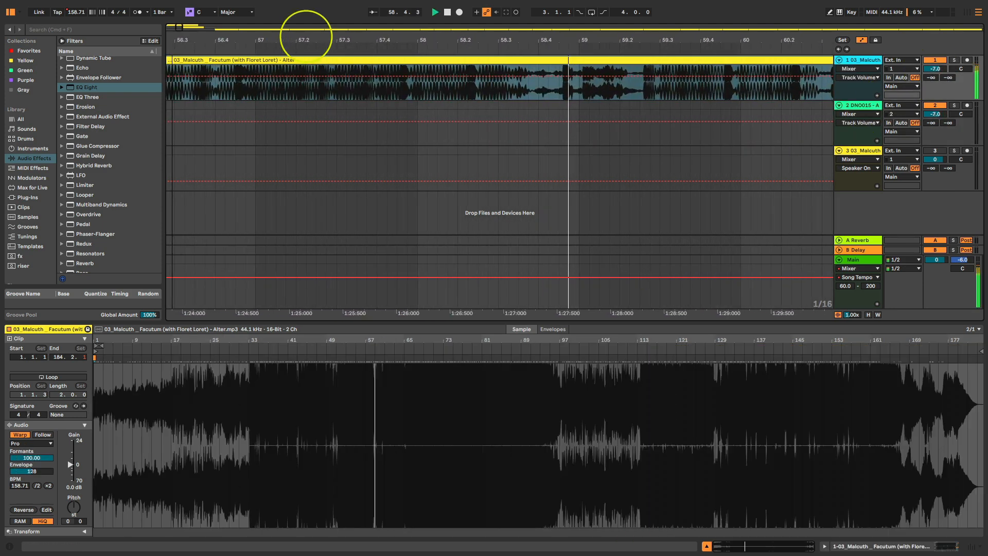
- Add a song tempo breakpoint of about 159.98 BPM at 96.3, just before the Water Fire clip
left_click_drag(306, 35, 305, 32)
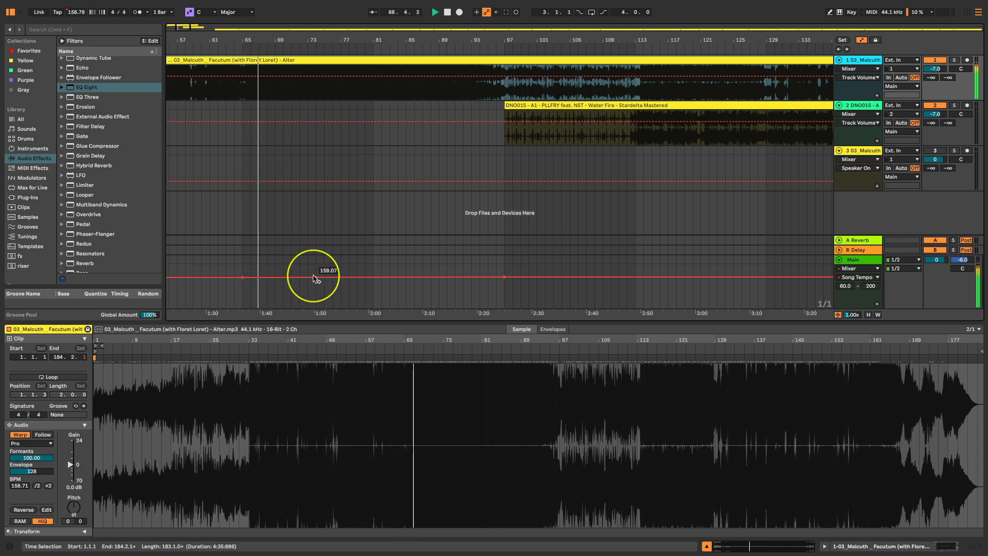
left_click(502, 277)
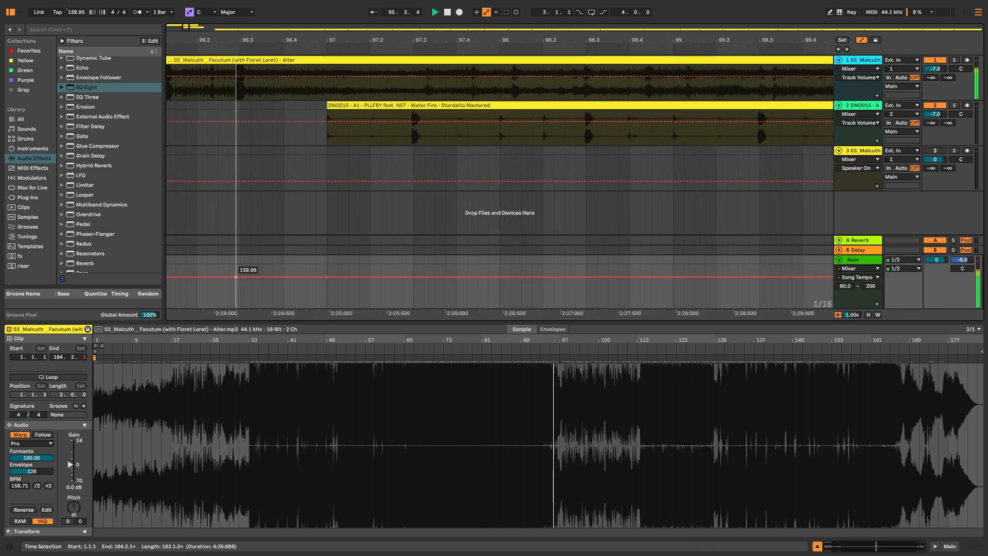
left_click(237, 278)
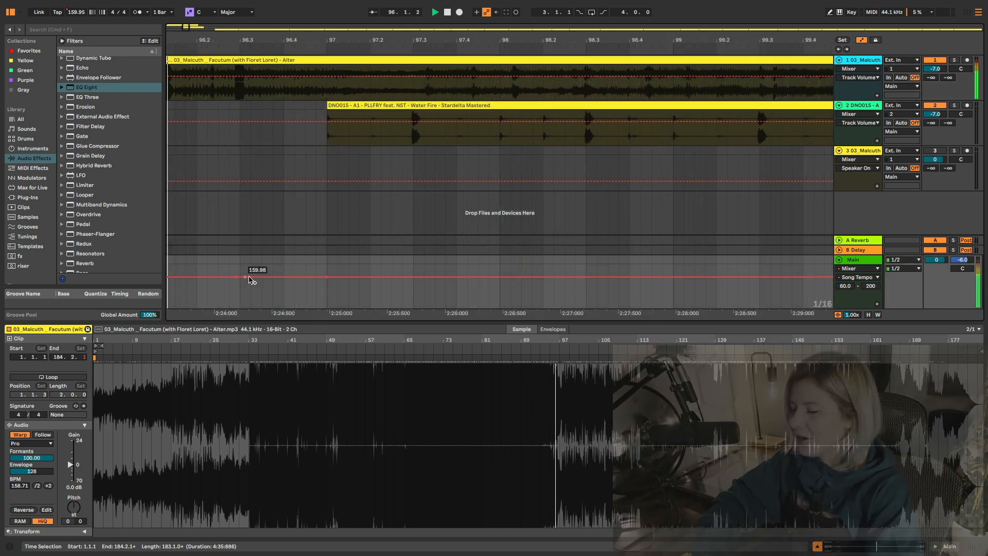
- Move the Water Fire clip to start at about 97.3.2, in line with Alter's beat, and switch the arrangement grid off
left_click(357, 113)
left_click_drag(345, 106, 441, 114)
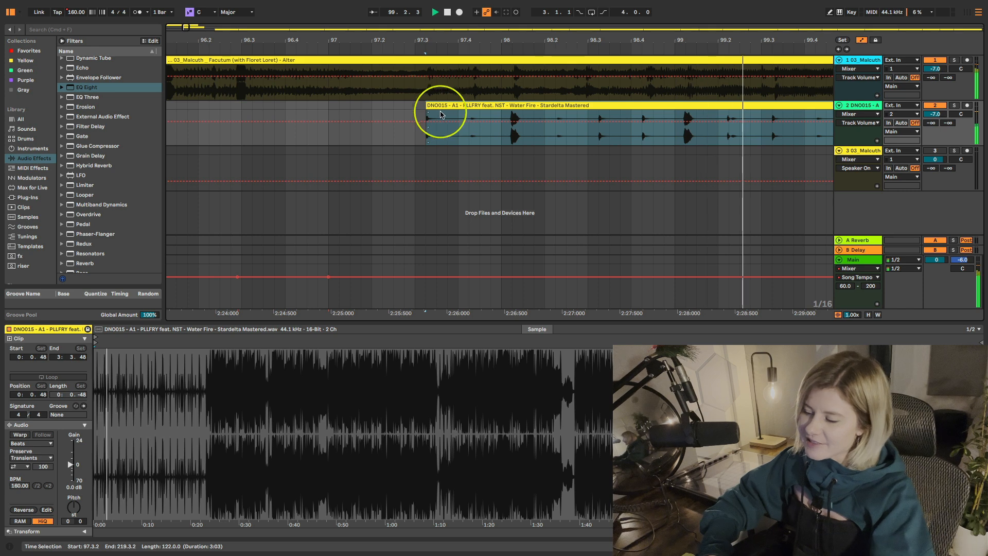
right_click(417, 132)
left_click(431, 276)
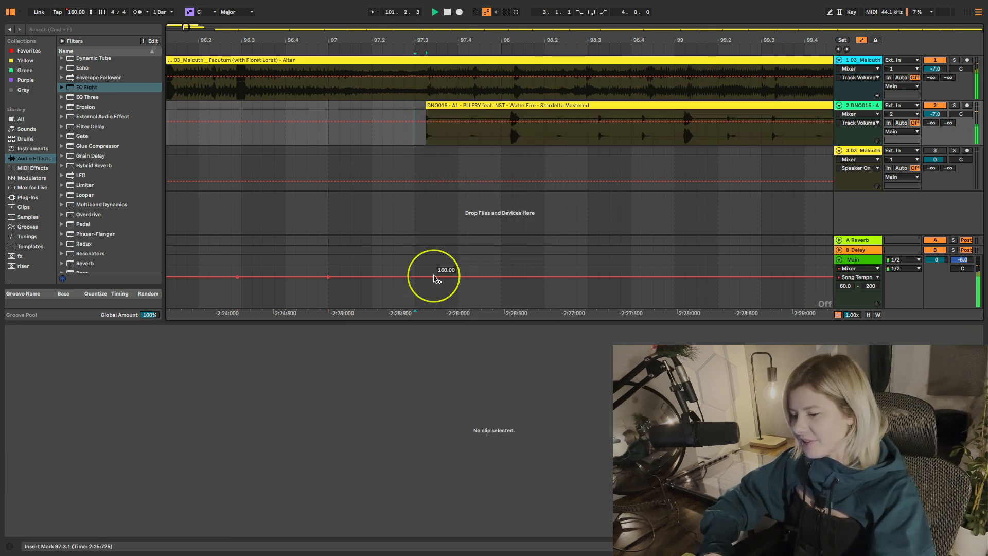
left_click_drag(433, 41, 410, 104)
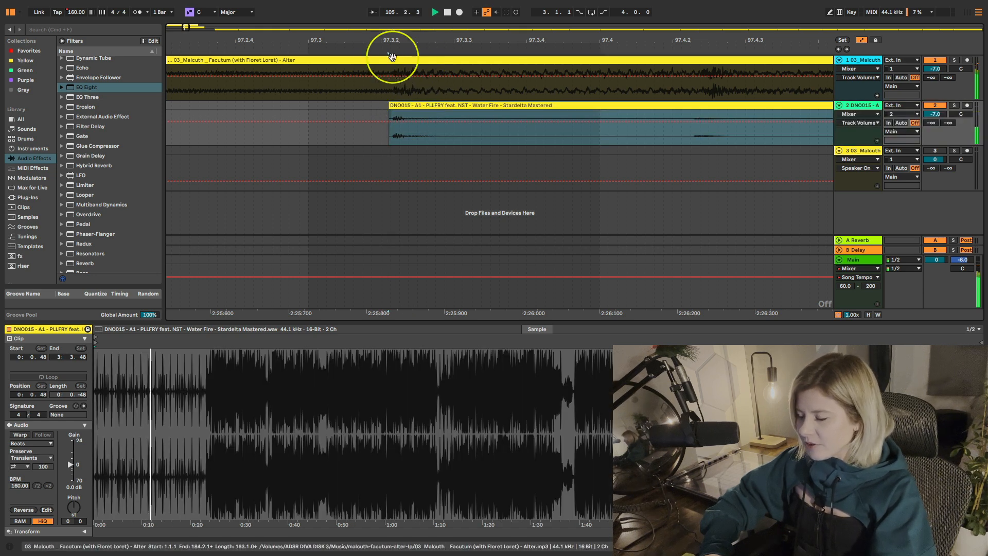
left_click_drag(393, 45, 255, 21)
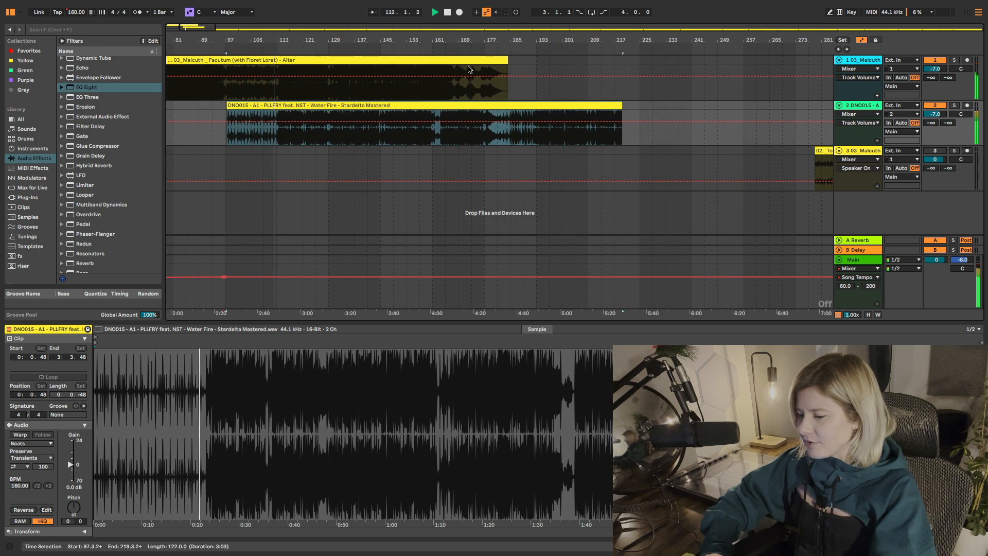
- Trim the end of the Alter clip on track 1 back to about bar 114
left_click(504, 59)
left_click_drag(504, 59, 282, 67)
scroll(295, 77, "right", 1)
left_click_drag(280, 32, 268, 119)
- Set EQ Eight's band 1 to a low-cut filter with its frequency at the lowest value
left_click(320, 336)
left_click(319, 233)
left_click_drag(276, 235, 280, 233)
- Set EQ Eight's band 4 to a high-cut filter with its frequency at the upper end of the spectrum
left_click(590, 258)
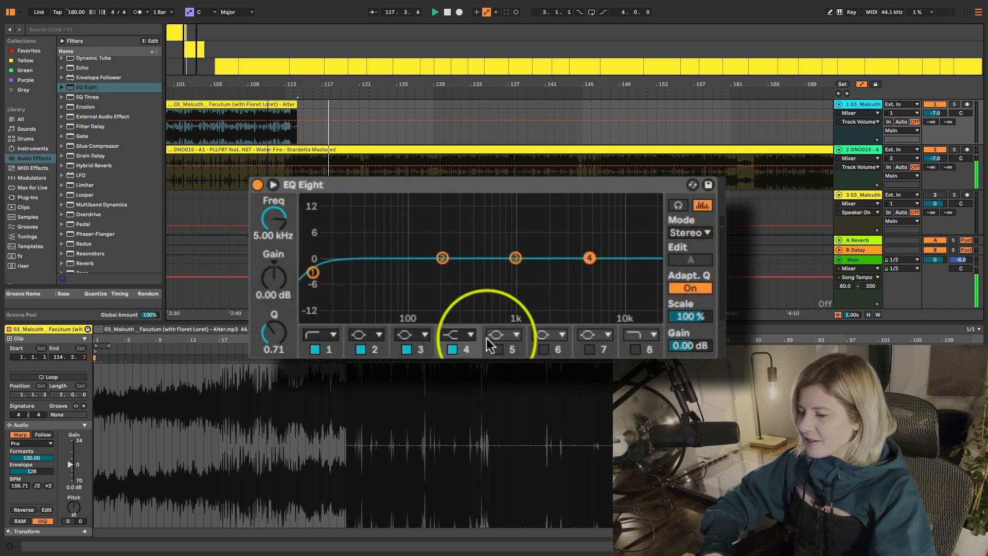
left_click(469, 335)
left_click(461, 307)
mouse_move(274, 235)
left_mouse_down()
mouse_move(273, 221)
mouse_move(274, 242)
left_mouse_up()
left_click(516, 258)
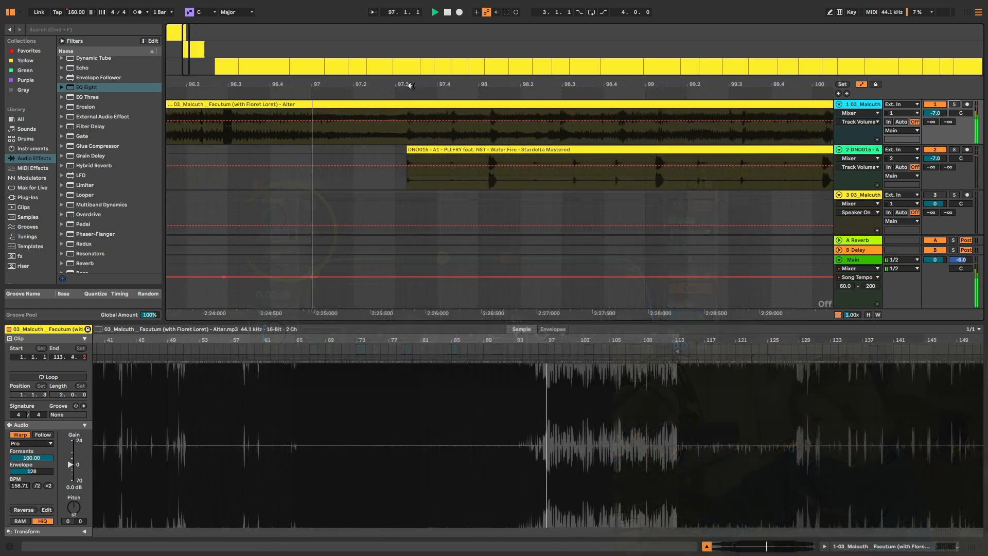
- Inspect how the start of the Water Fire clip lines up with the Alter waveform above it
left_click_drag(409, 78, 391, 147)
left_click(390, 146)
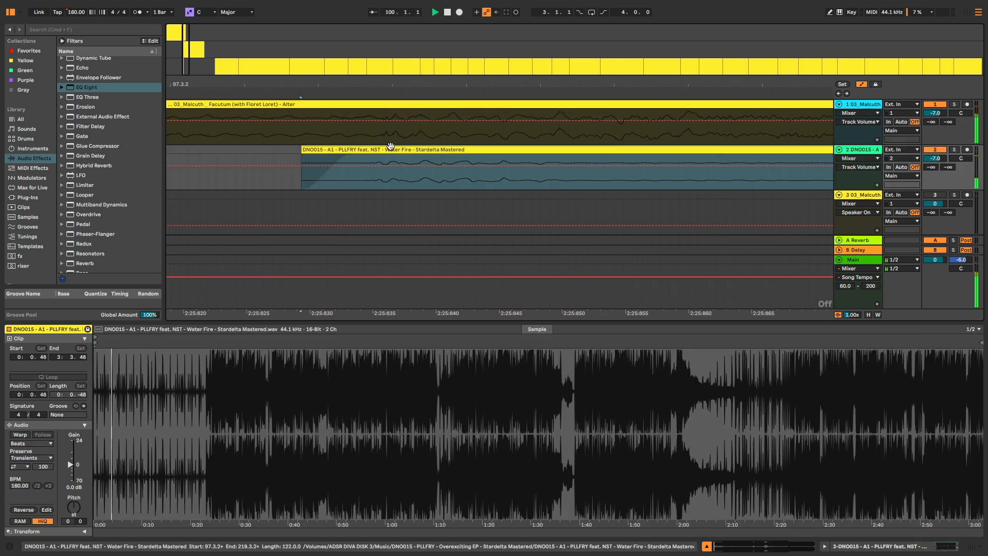
left_click_drag(394, 80, 393, 74)
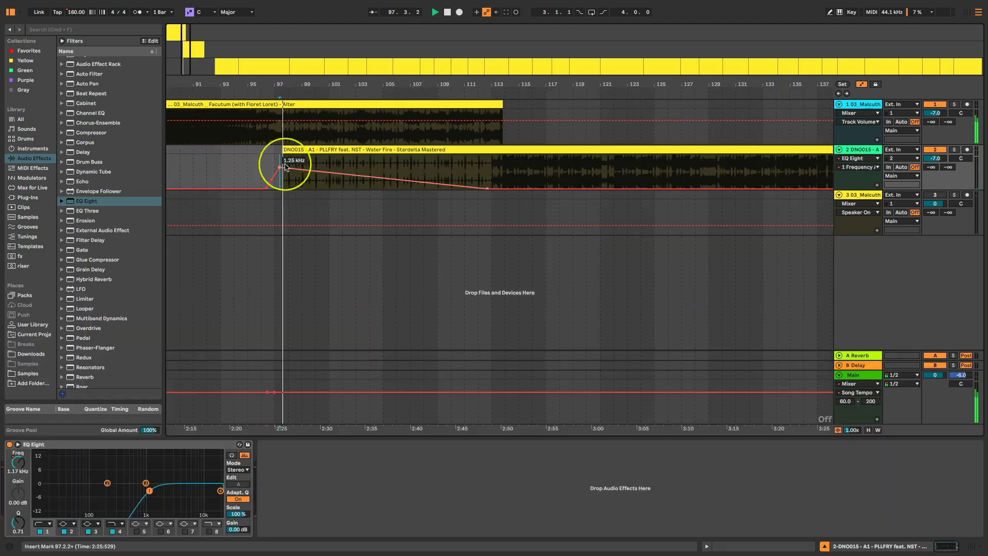
- Shape track 2's low-cut frequency automation to peak at about 1.25 kHz where Water Fire starts and drop to 10 Hz after bar 112
mouse_move(283, 165)
left_mouse_down()
mouse_move(290, 172)
mouse_move(272, 165)
mouse_move(281, 165)
left_mouse_up()
left_click_drag(435, 183, 477, 172)
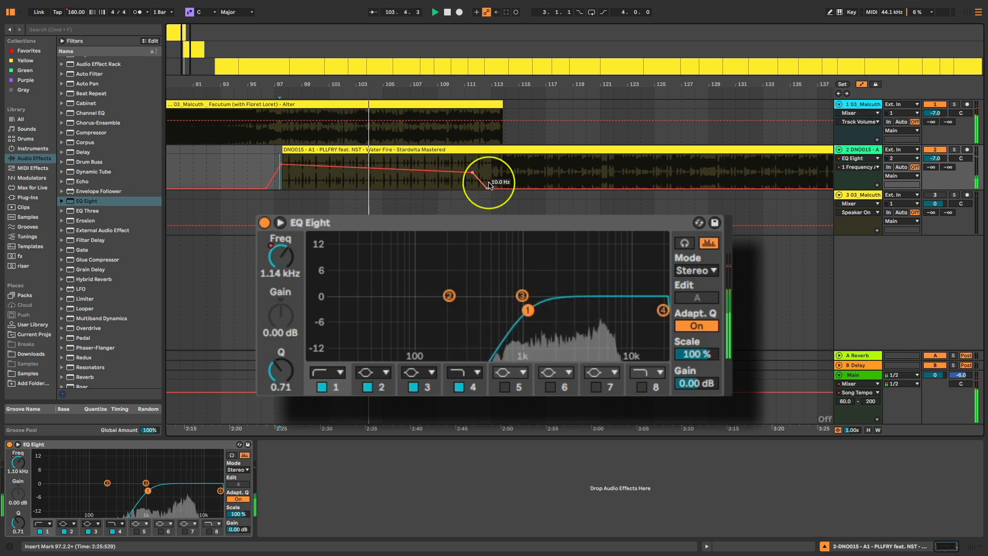
- Automate track 1's EQ Eight band 1 frequency to rise to about 557 Hz near bar 112 and 1.4 kHz at Alter's end
left_click(347, 133)
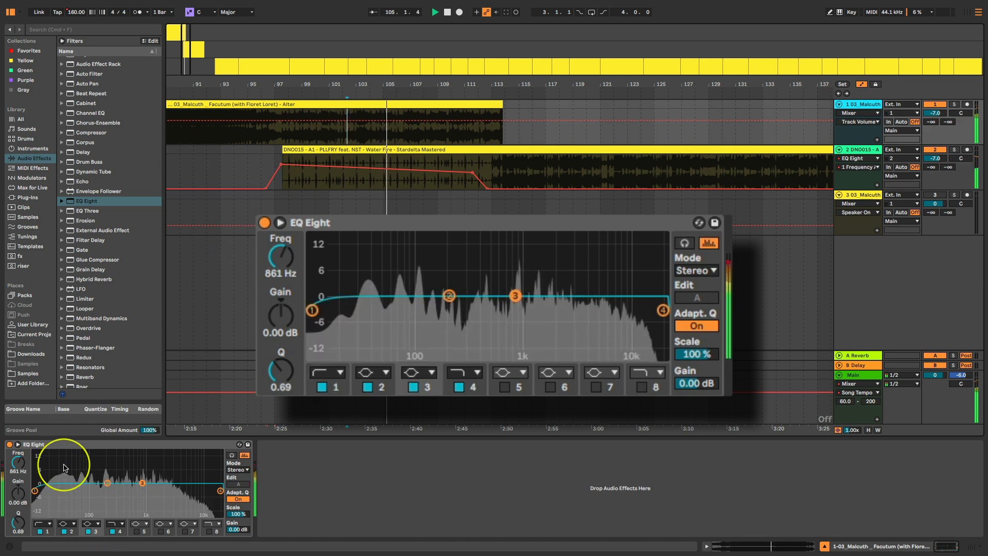
left_click(47, 531)
left_click(281, 272)
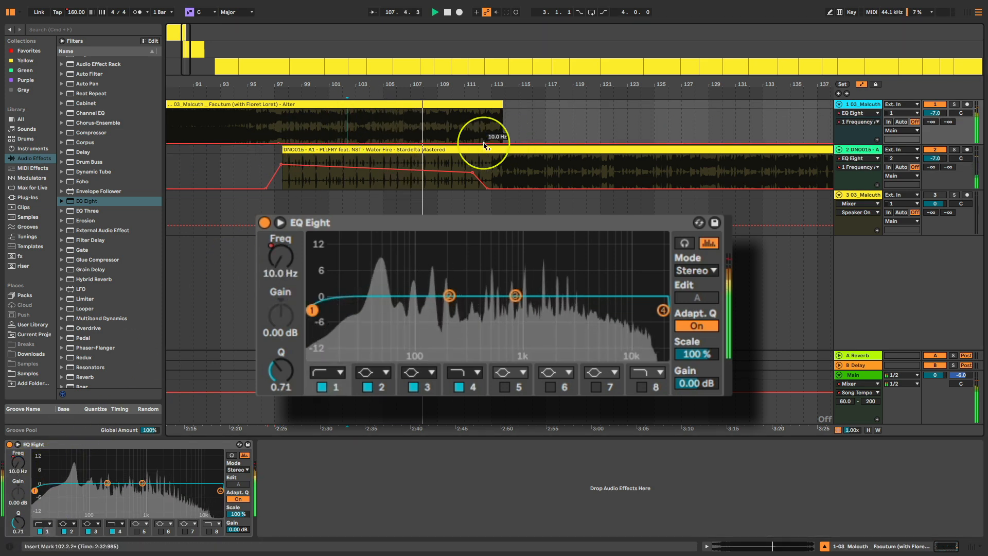
left_click_drag(481, 144, 480, 125)
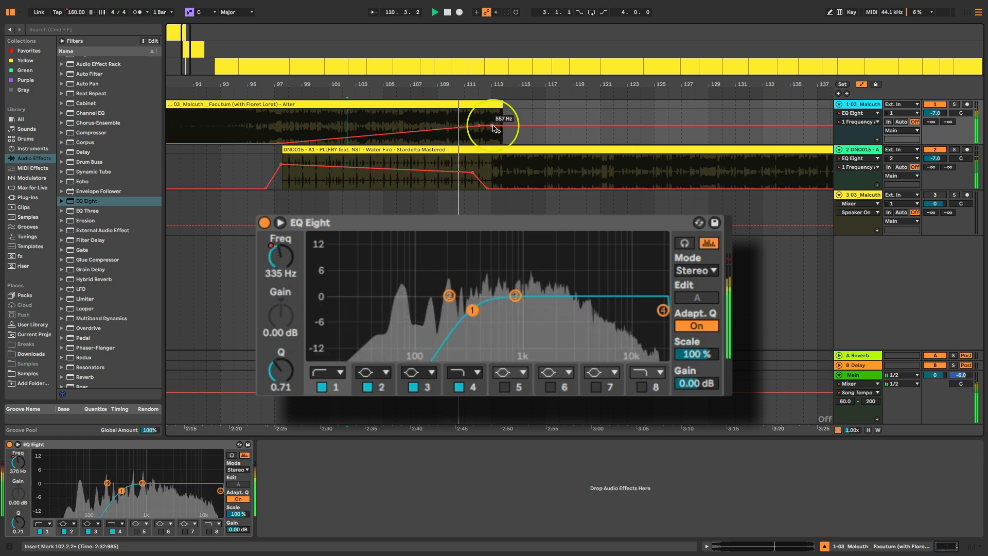
left_click_drag(503, 128, 505, 121)
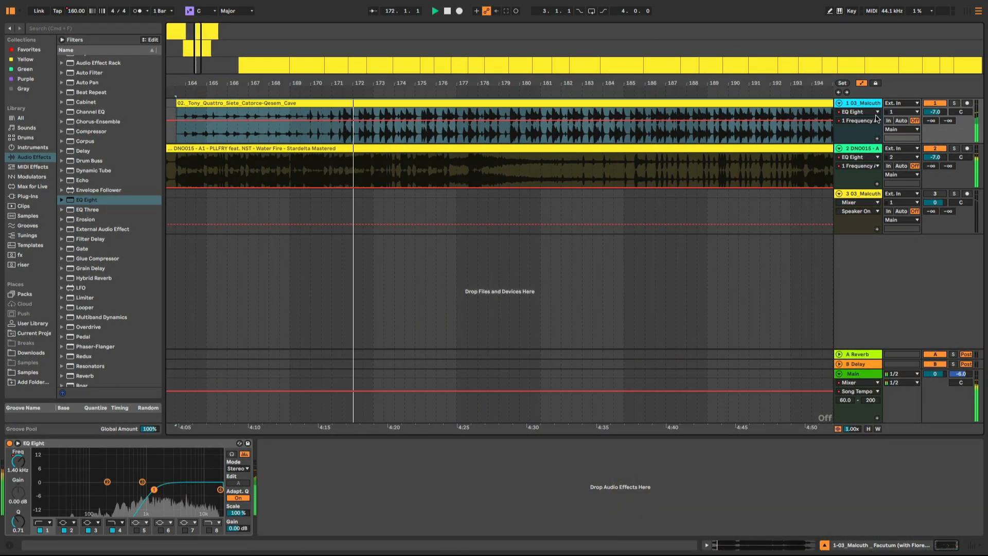
- Lower track 1's low-cut automation under Qesem Cave to about 443 Hz near bar 176 and 10 Hz at bar 177
left_click(312, 135)
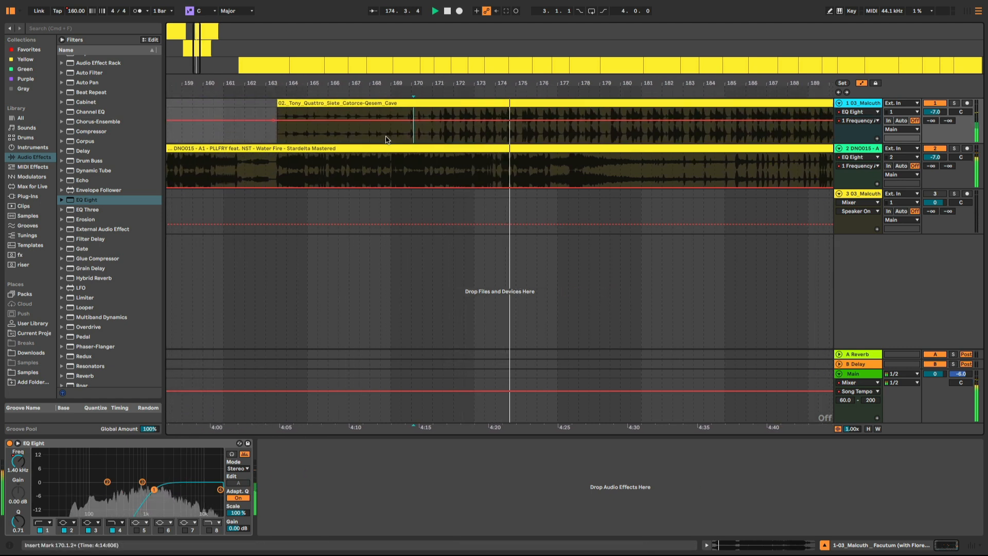
left_click_drag(461, 120, 460, 125)
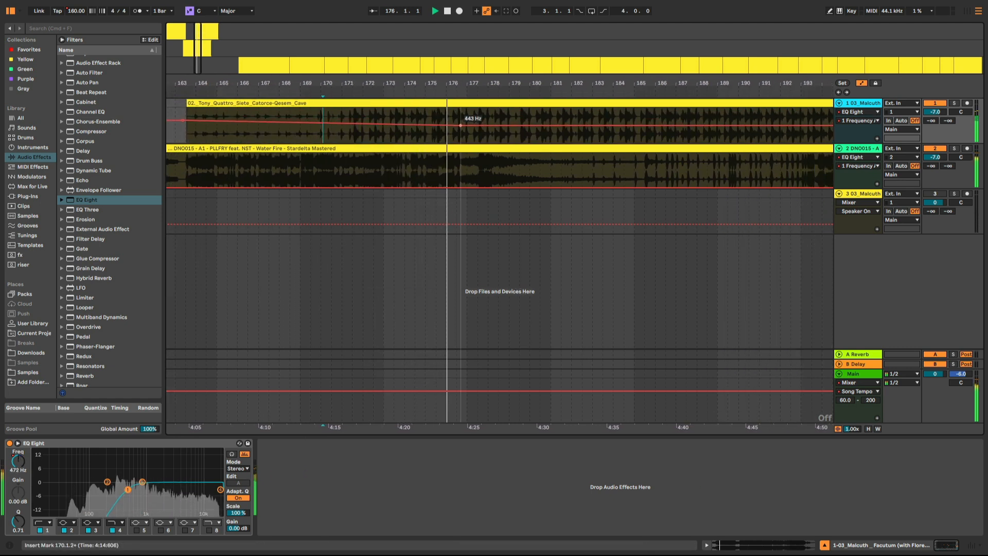
left_click_drag(474, 125, 474, 141)
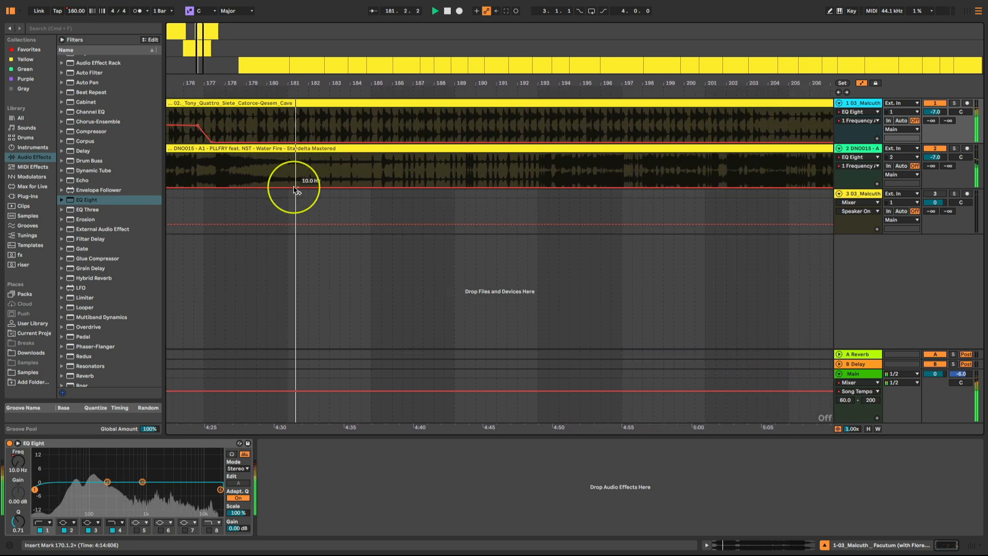
- Raise track 2's low-cut frequency automation on the Water Fire clip from 10 Hz at bar 185 to about 112 Hz
left_click(369, 189)
scroll(469, 189, "right", 5)
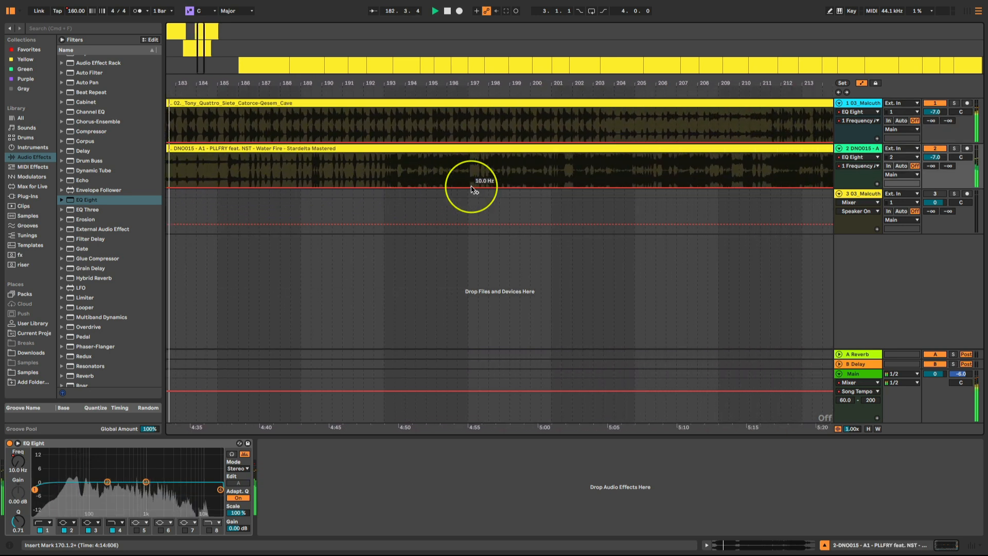
scroll(334, 71, "left", 5)
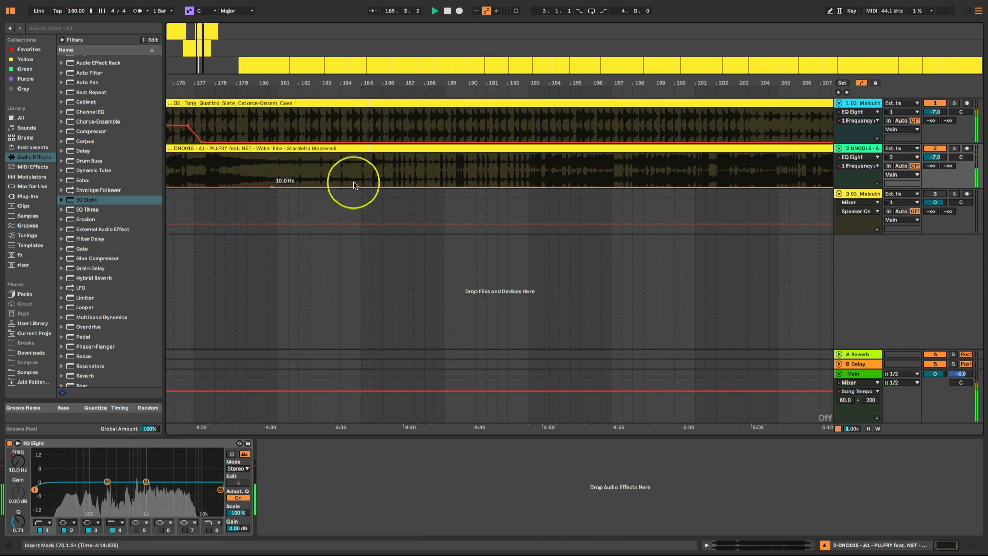
left_click_drag(369, 187, 373, 177)
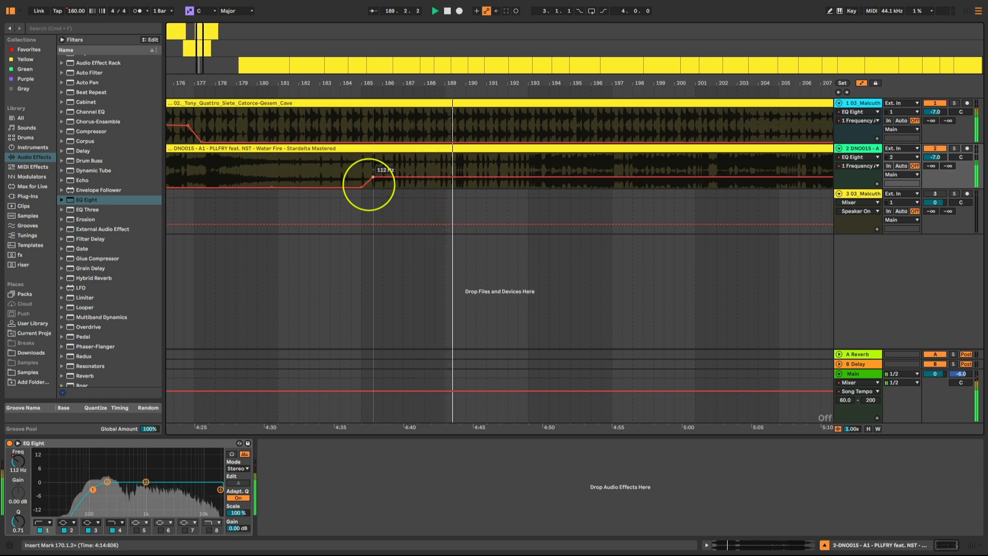
- Align the Qesem Cave clip with the Water Fire beat around 185.3.2 and solo track 1 to check it
left_click_drag(375, 77, 368, 108)
left_click_drag(368, 108, 356, 98)
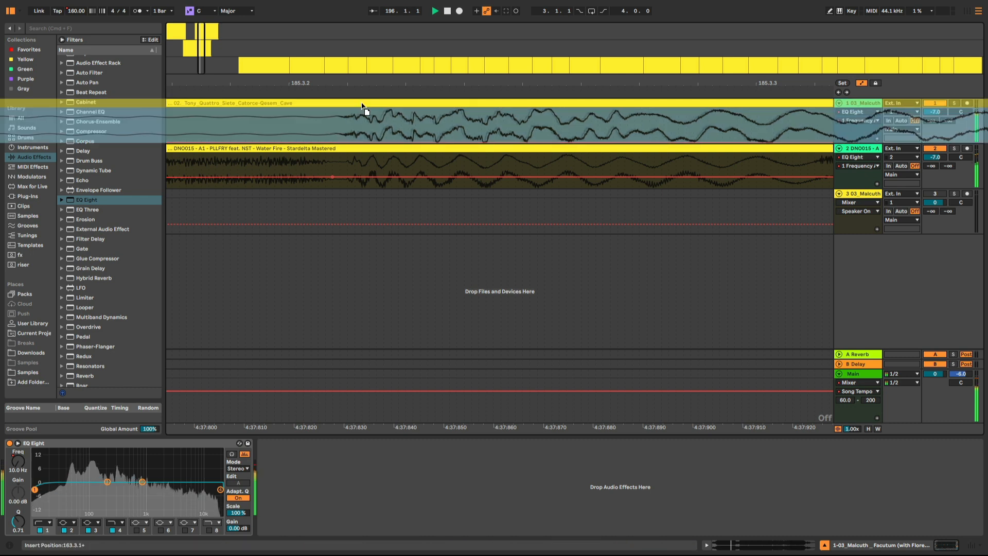
left_click_drag(362, 83, 344, 83)
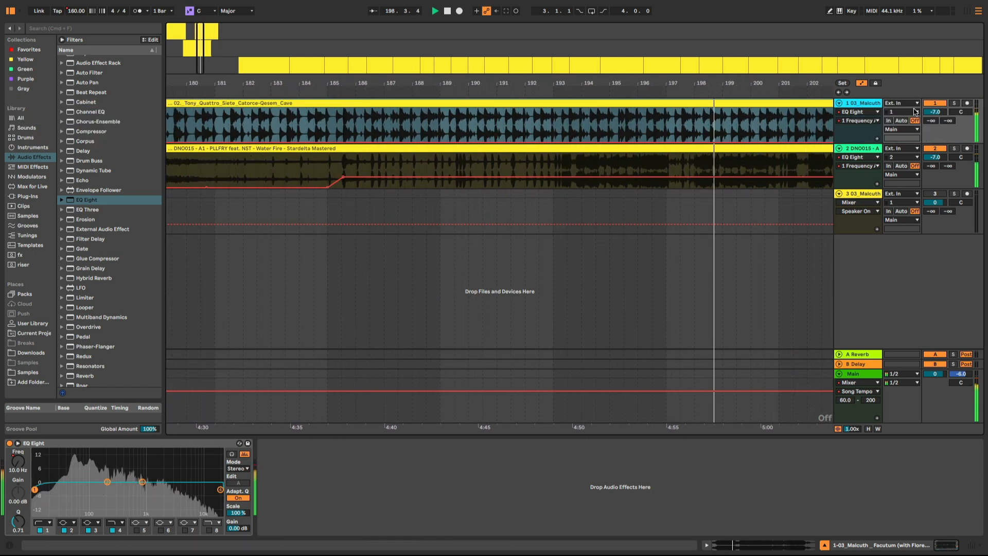
left_click(953, 103)
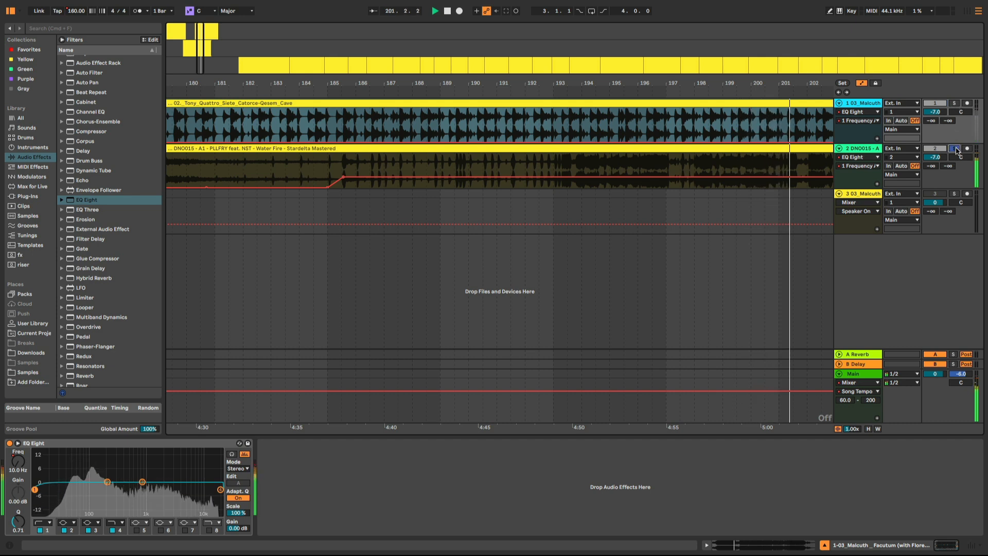
- Automate track 2's low-cut frequency to ramp up from 10 Hz near bar 209 to the Water Fire clip's end around 211.2
left_click_drag(743, 84, 366, 77)
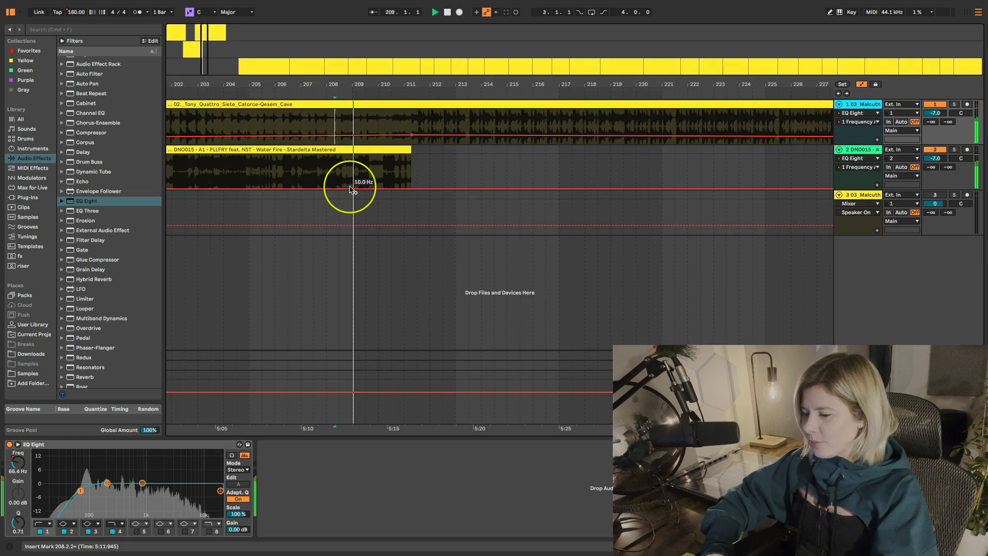
left_click(350, 188)
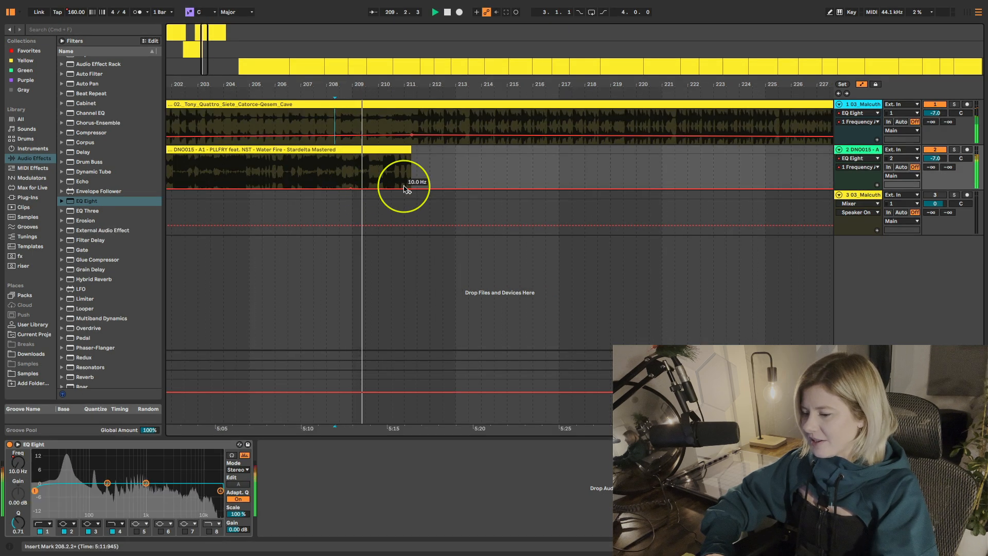
left_click_drag(422, 188, 408, 186)
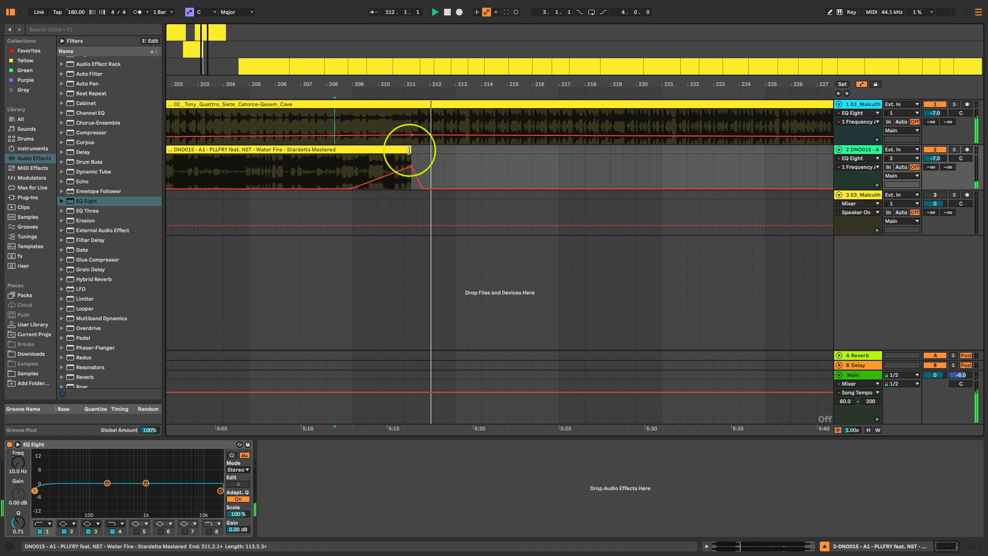
- Extend the Water Fire clip's end to about 211.3.2 and raise its closing low-cut automation point to about 826 Hz
left_click_drag(411, 153, 415, 150)
left_click(396, 161)
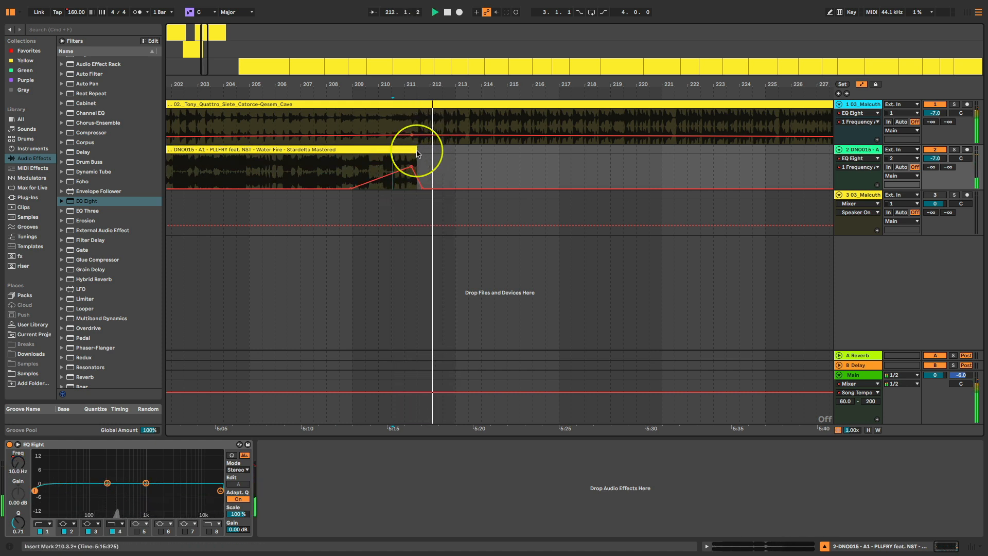
left_click_drag(414, 149, 422, 175)
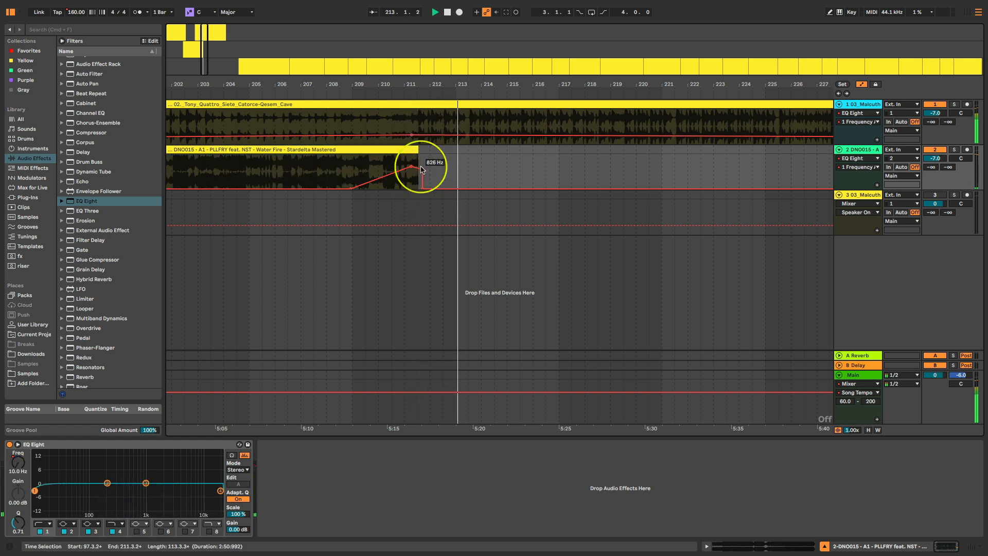
- Lower track 1's low-cut automation under Qesem Cave from about bar 210 to 10 Hz just after bar 211
left_click(358, 87)
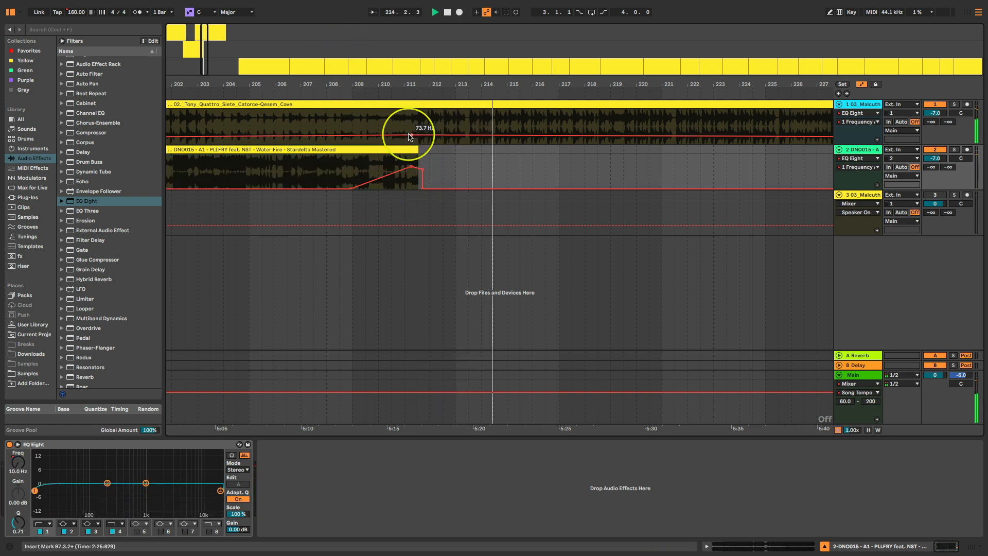
left_click_drag(389, 136, 413, 137)
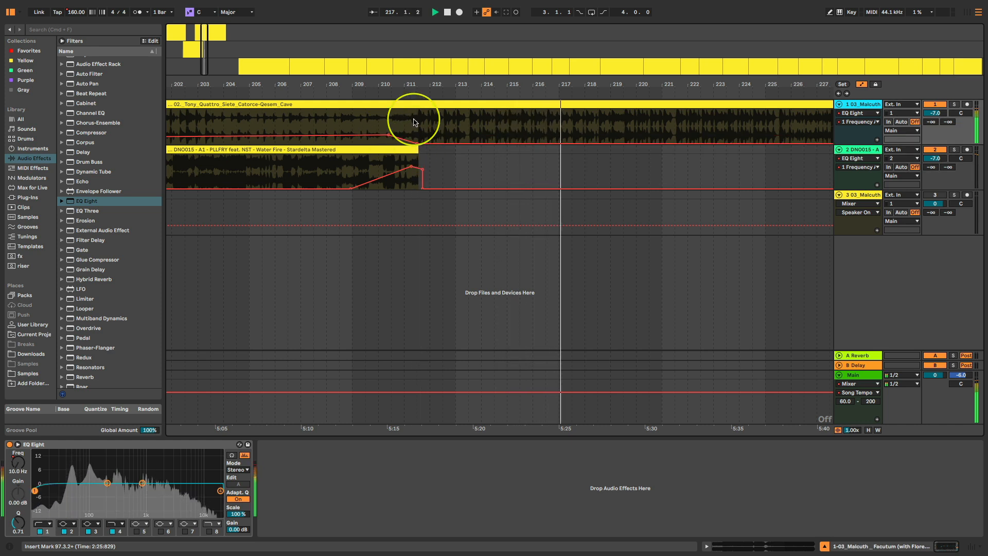
mouse_move(386, 77)
left_mouse_down()
mouse_move(392, 84)
mouse_move(384, 82)
left_mouse_up()
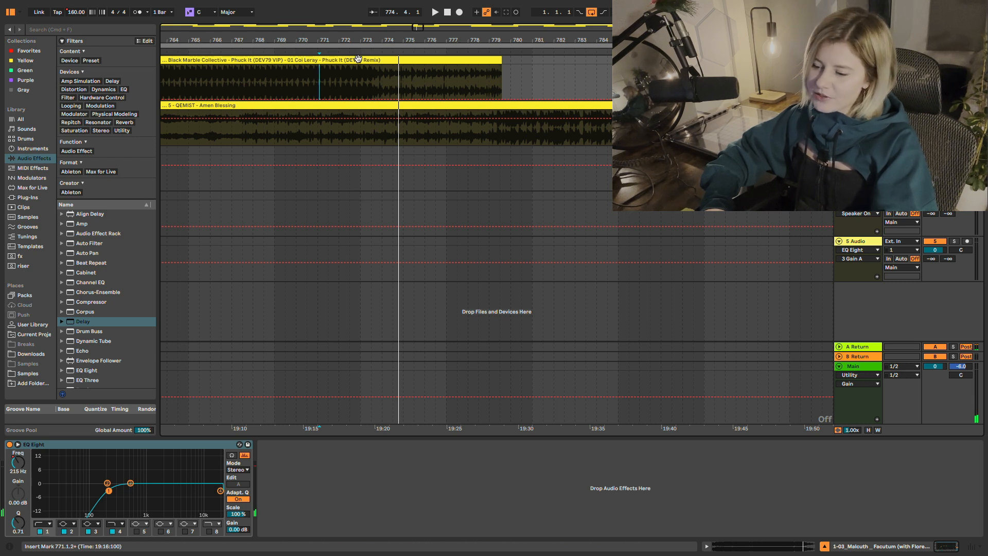
- Play the Phuck It transition from about bar 771 and add a Delay with Dry/Wet at 100% to return track A
left_click(320, 72)
key("space")
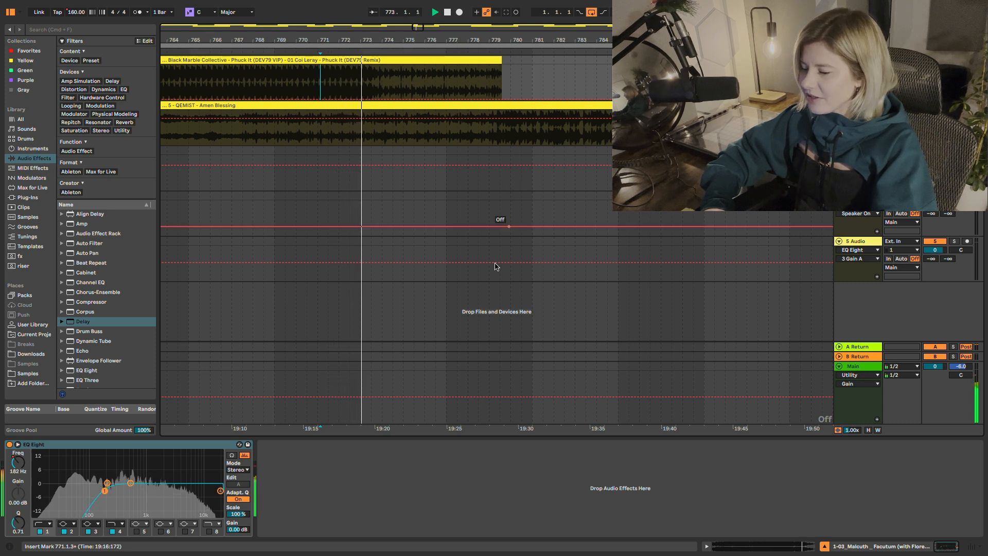
left_click(335, 348)
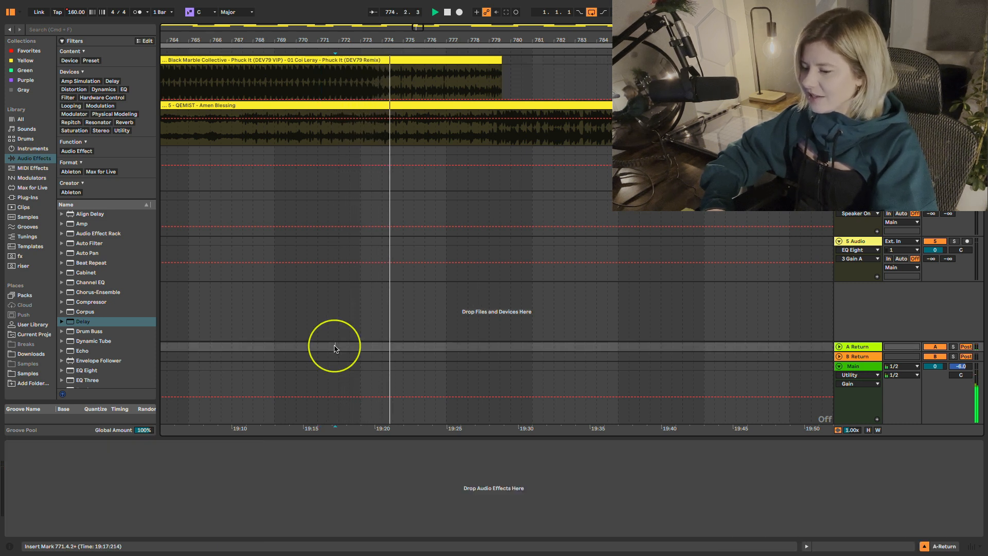
left_click(86, 324)
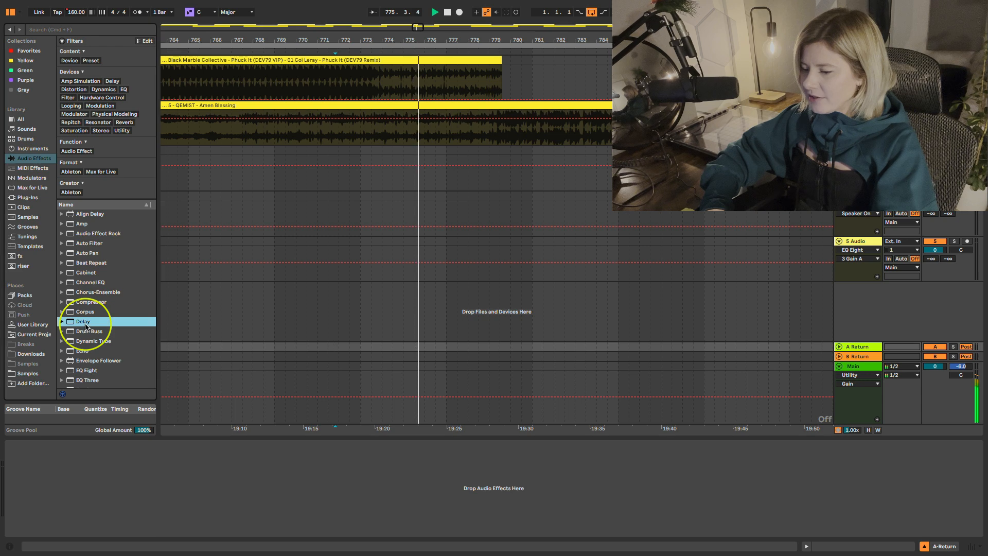
double_click(86, 323)
left_click_drag(178, 522, 178, 507)
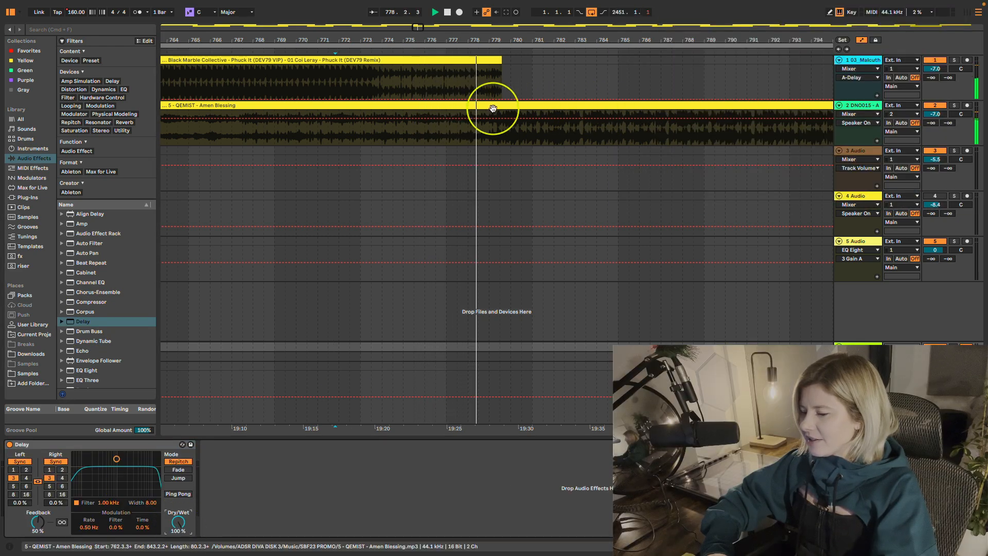
- Automate track 1's A-Delay send up near bar 779 and back down by about bar 784, and toggle the Delay's Ping Pong mode
left_click(461, 101)
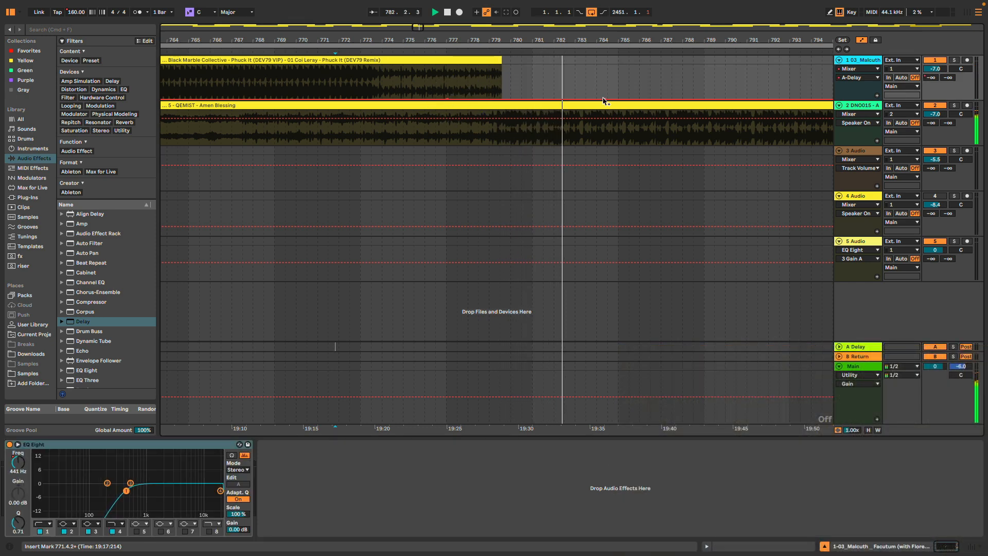
left_click_drag(480, 100, 480, 75)
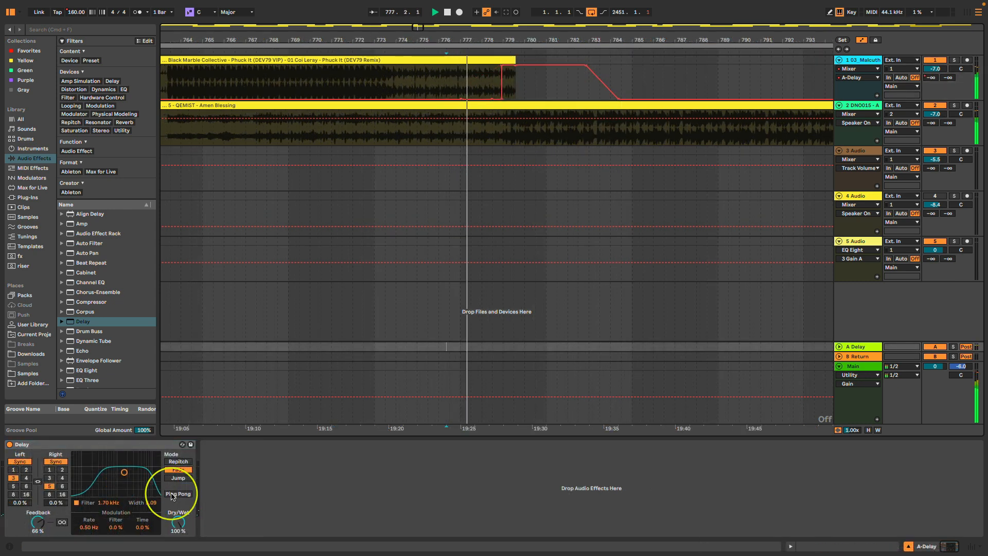
left_click(172, 494)
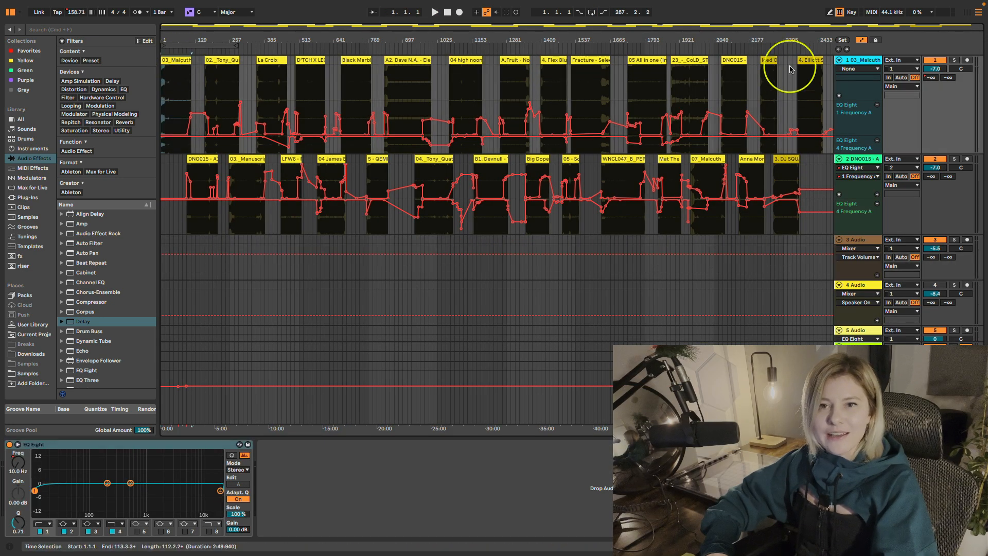
- Set the loop to span all of track 1's clips, from bar 1 to the end of Sirens (Choppy Waters)
left_click(806, 61, "shift")
key("super+l")
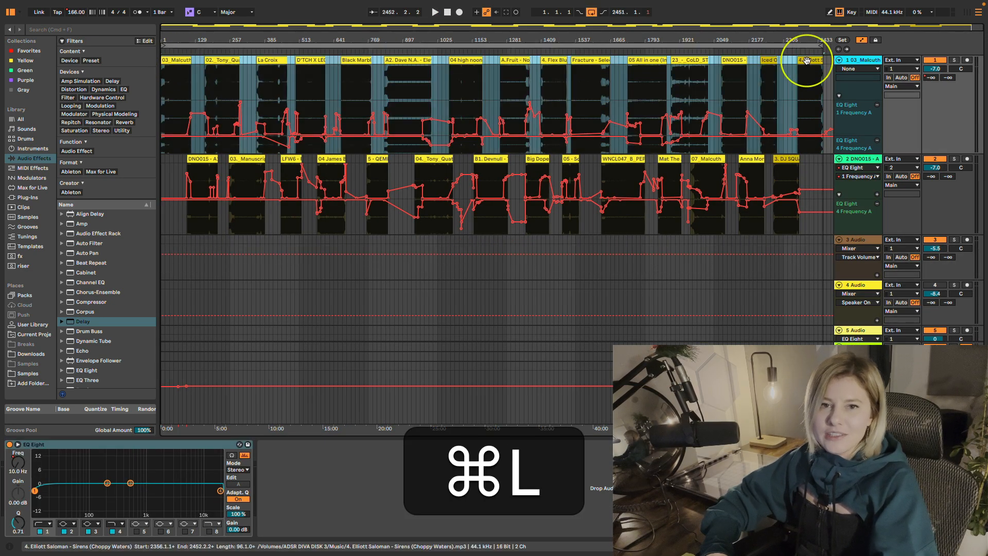
- Open the audio export settings for the full looped mix range
left_click(468, 45)
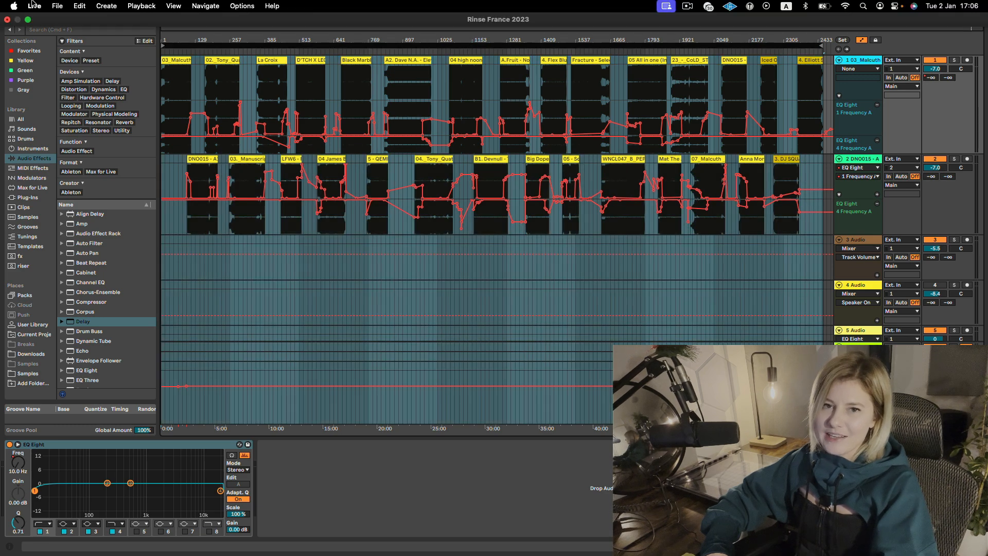
left_click(57, 5)
left_click(85, 191)
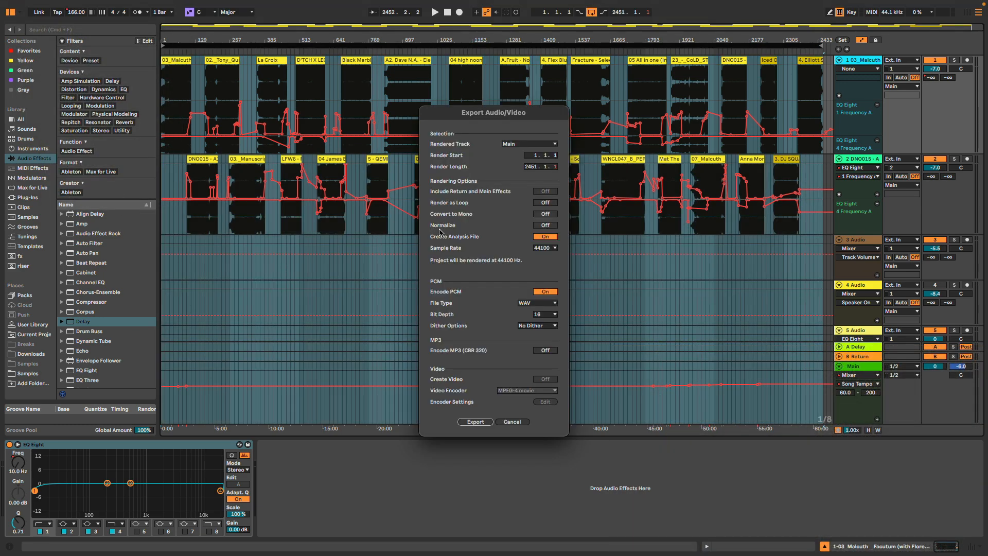